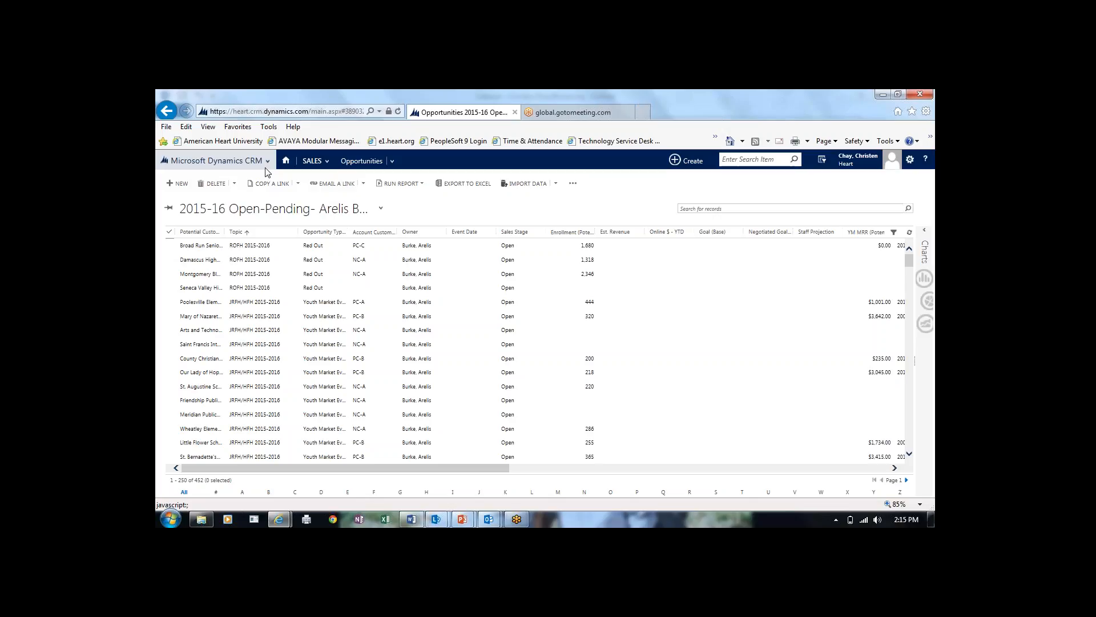
In the Sales area, display the staff member's 2015-16 Open-Pending view of opportunities
click(265, 166)
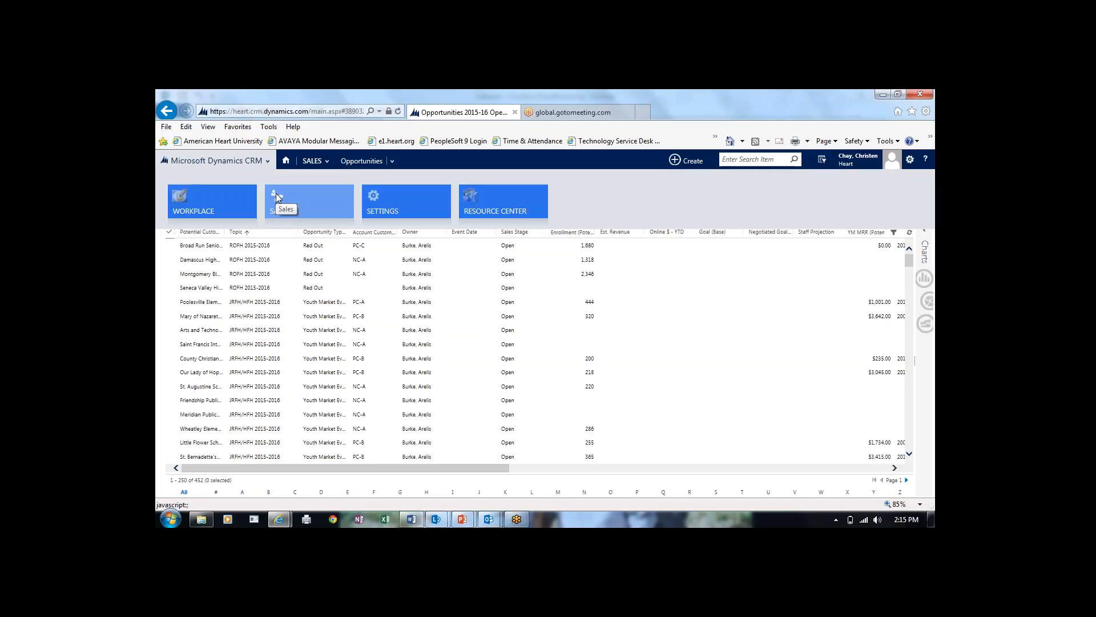
click(275, 193)
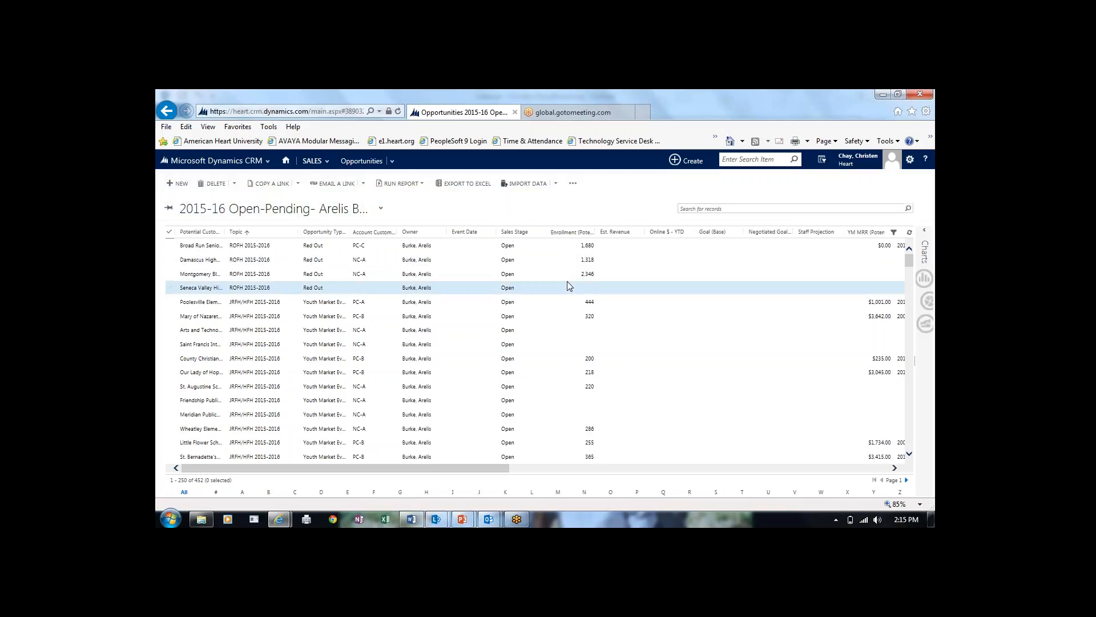
click(382, 210)
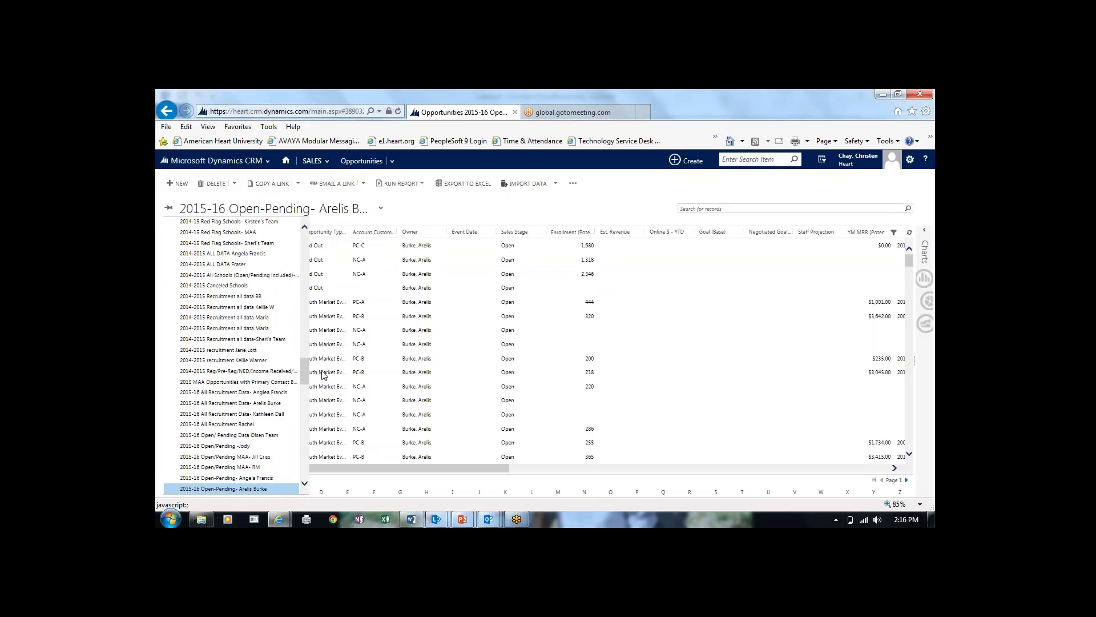
click(260, 489)
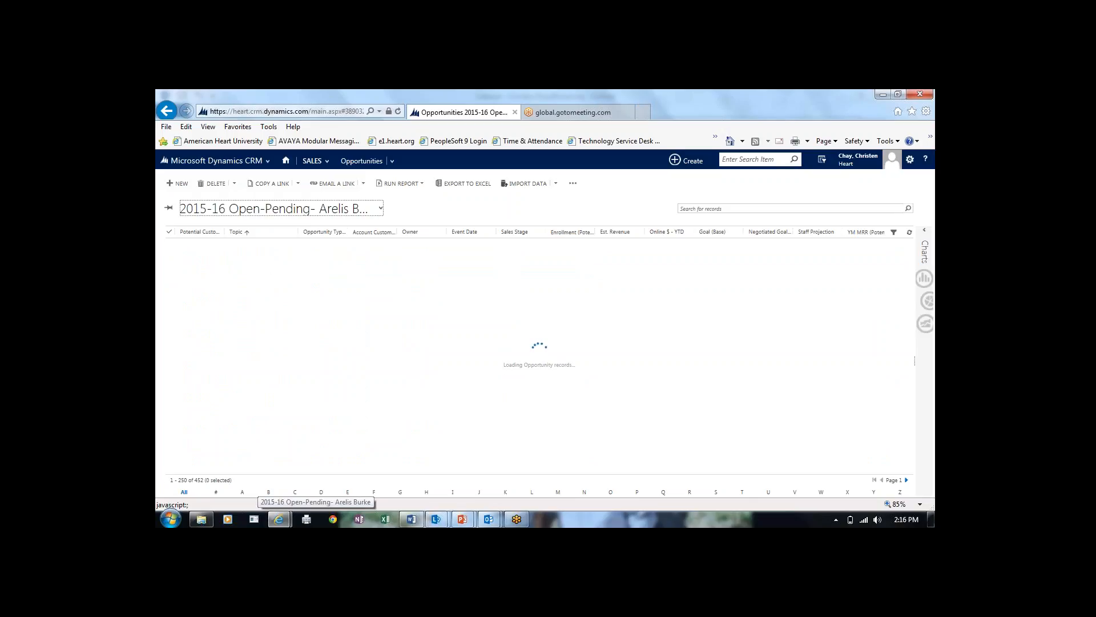
Export the records from all pages of the current view as a static worksheet, with the data made available for re-importing
click(460, 188)
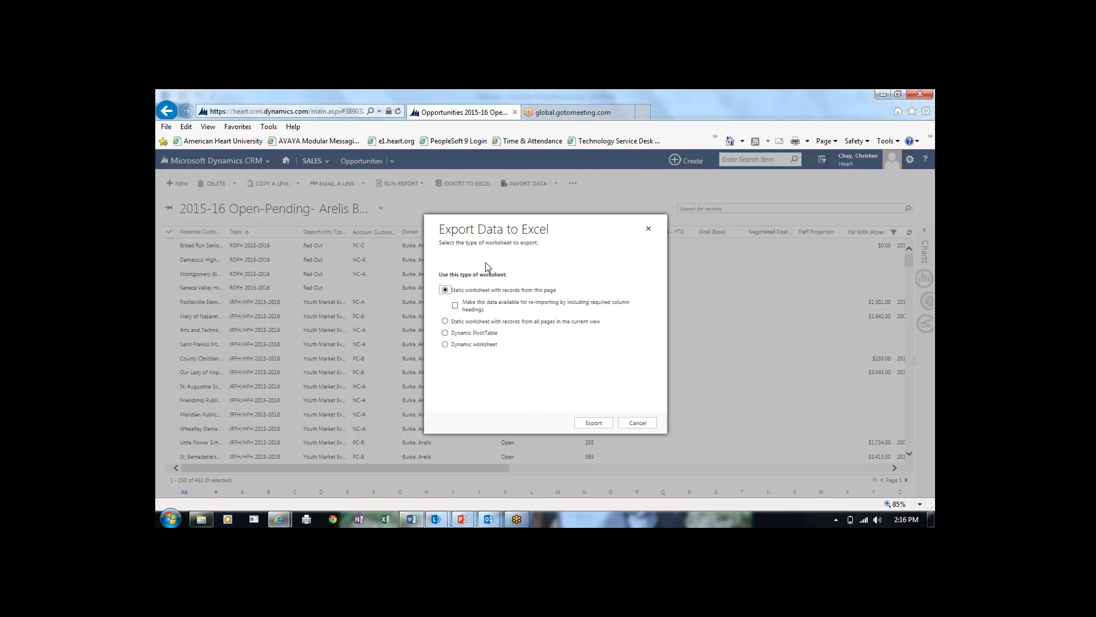
click(454, 307)
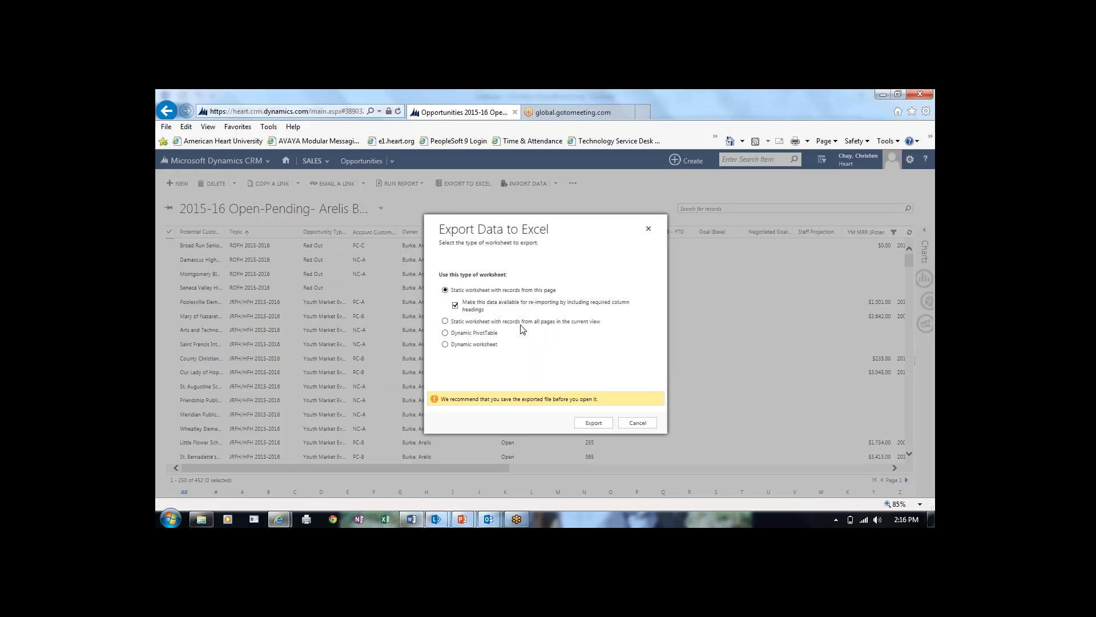
click(445, 322)
click(591, 427)
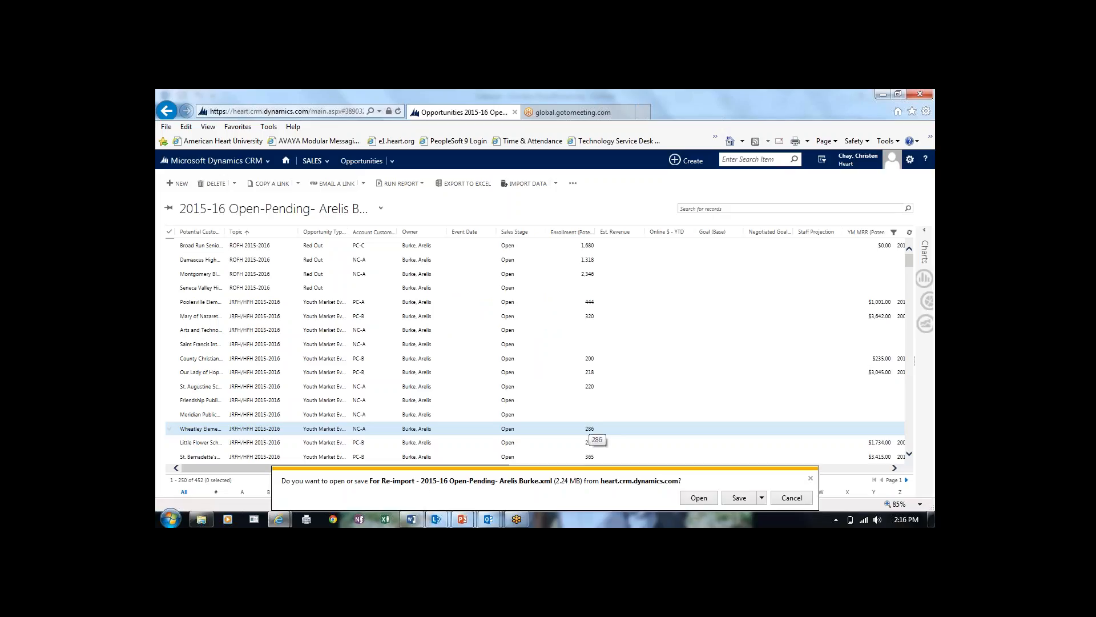
Open the exported re-import file in Excel and enable editing
click(689, 499)
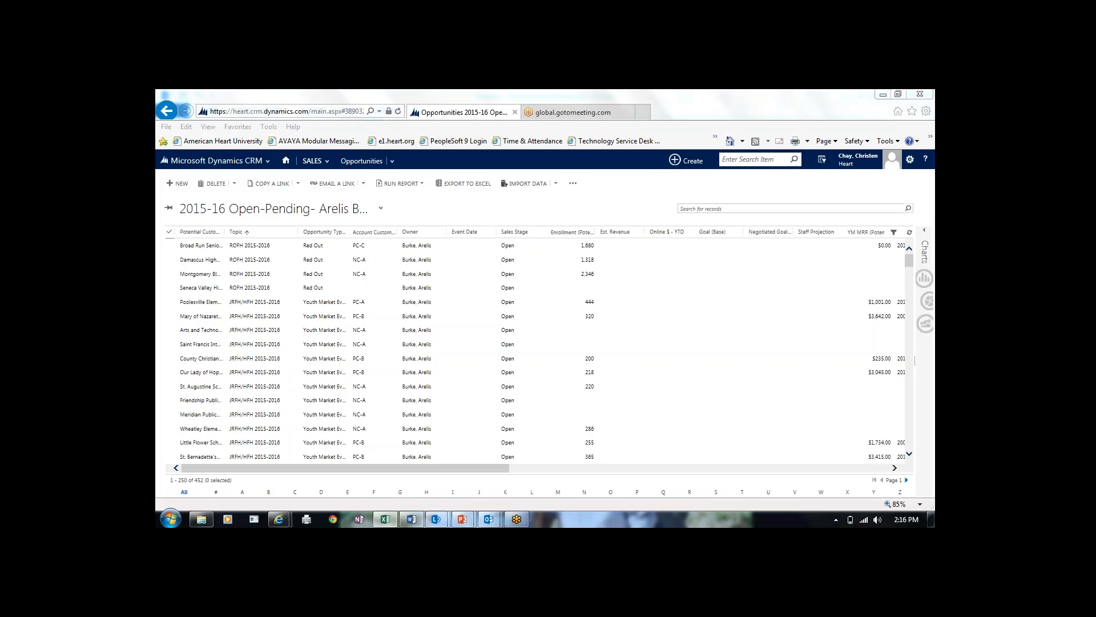
click(385, 519)
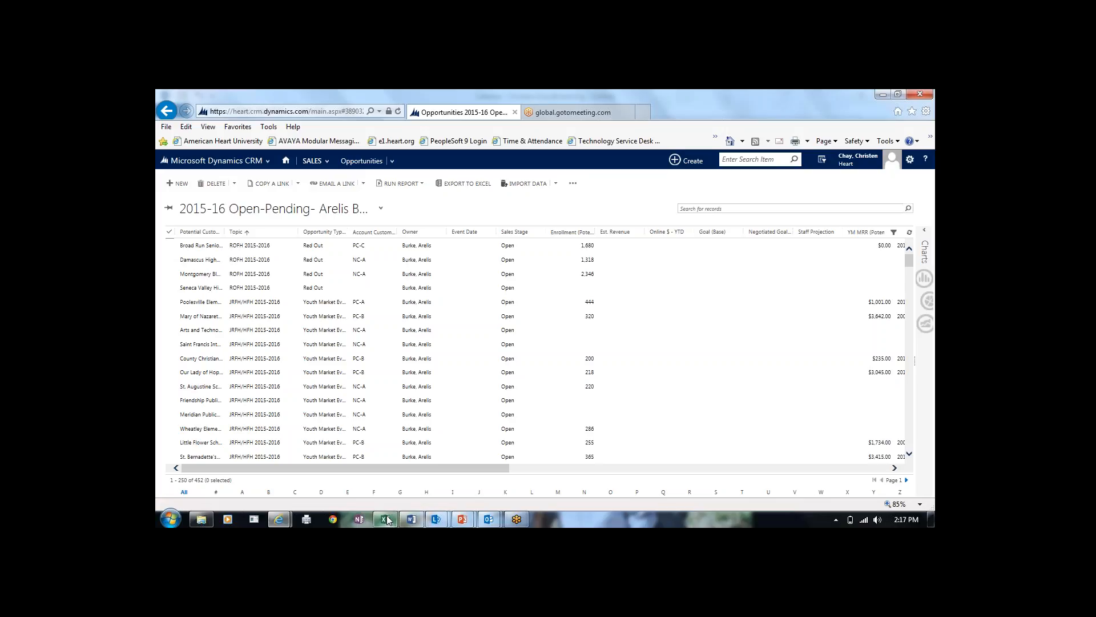
click(386, 519)
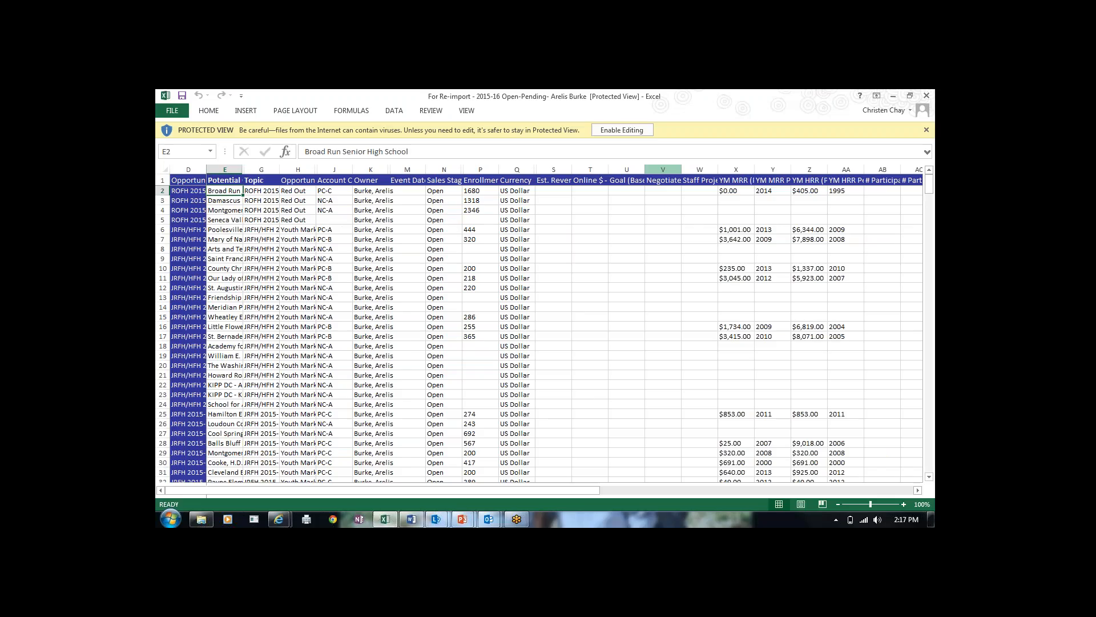
click(645, 128)
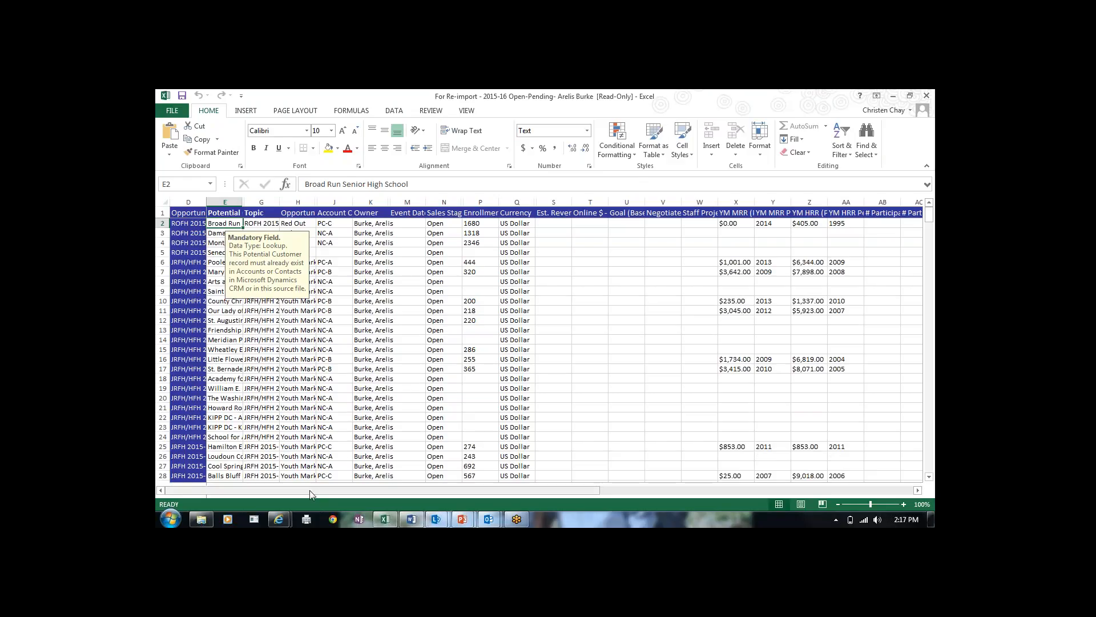
Examine the allowed Sales Stage options for the first opportunity in cell N2, without changing its value
mouse_move(309, 490)
mouse_down()
mouse_move(394, 492)
mouse_move(324, 496)
mouse_up()
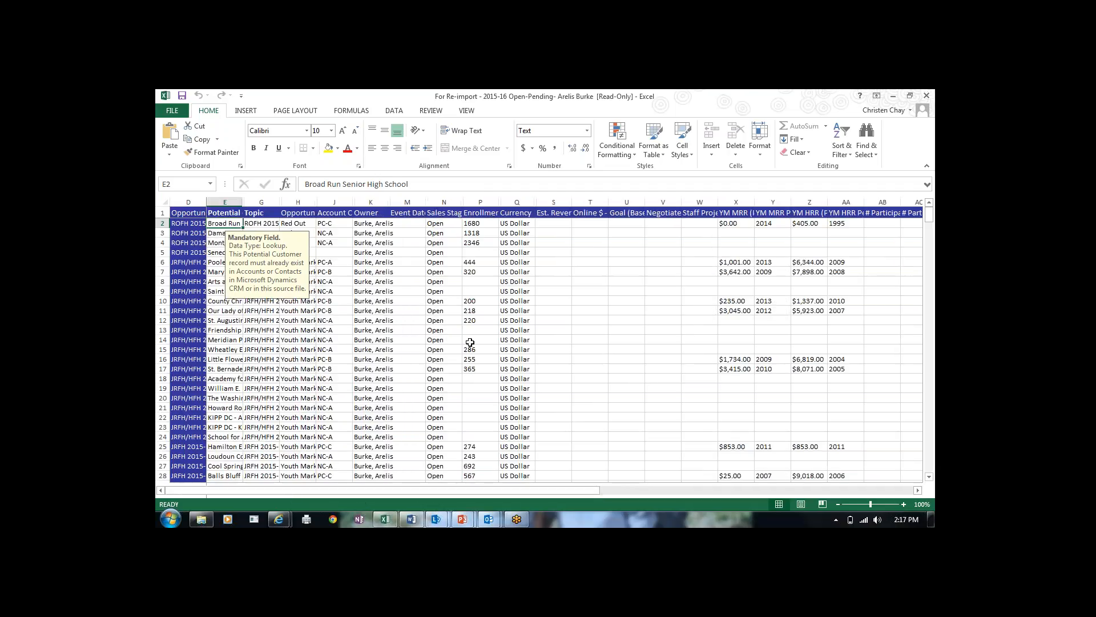
click(441, 223)
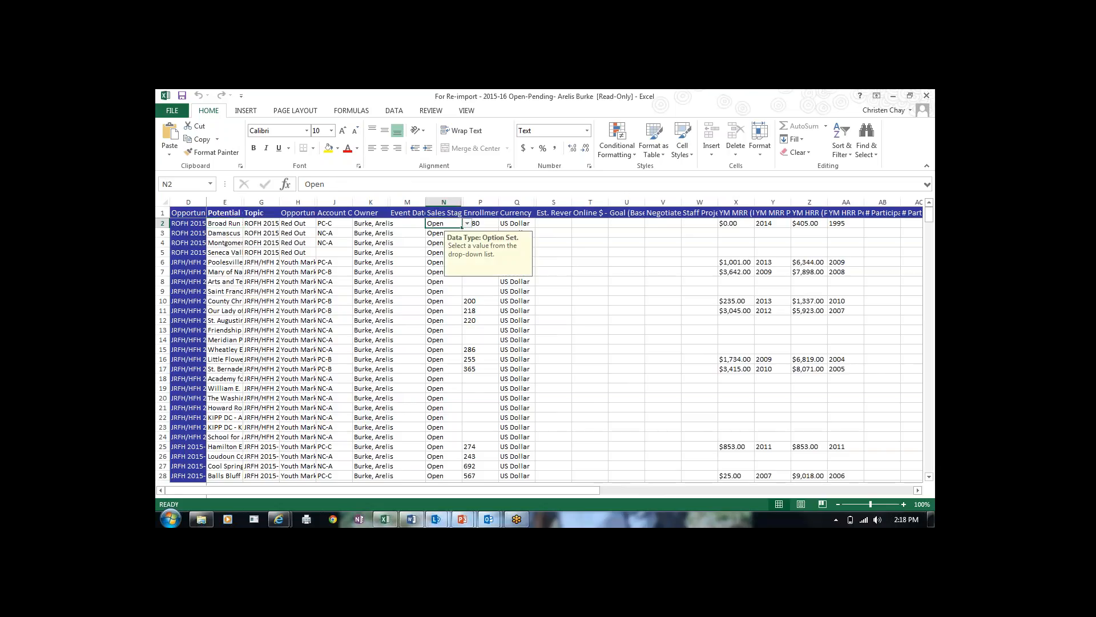
click(468, 225)
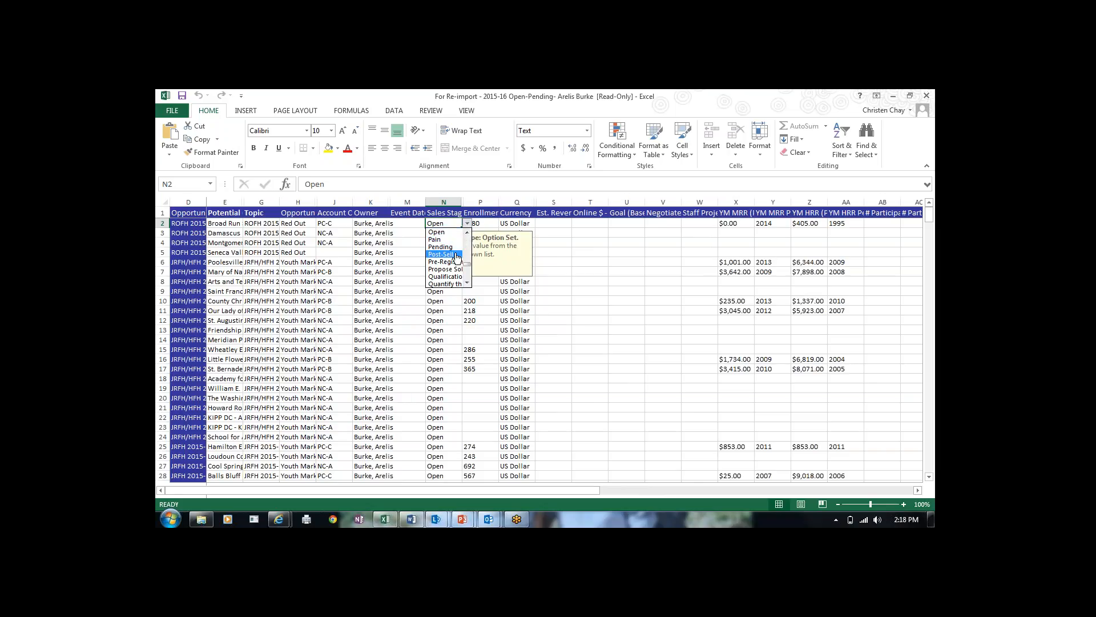
click(468, 283)
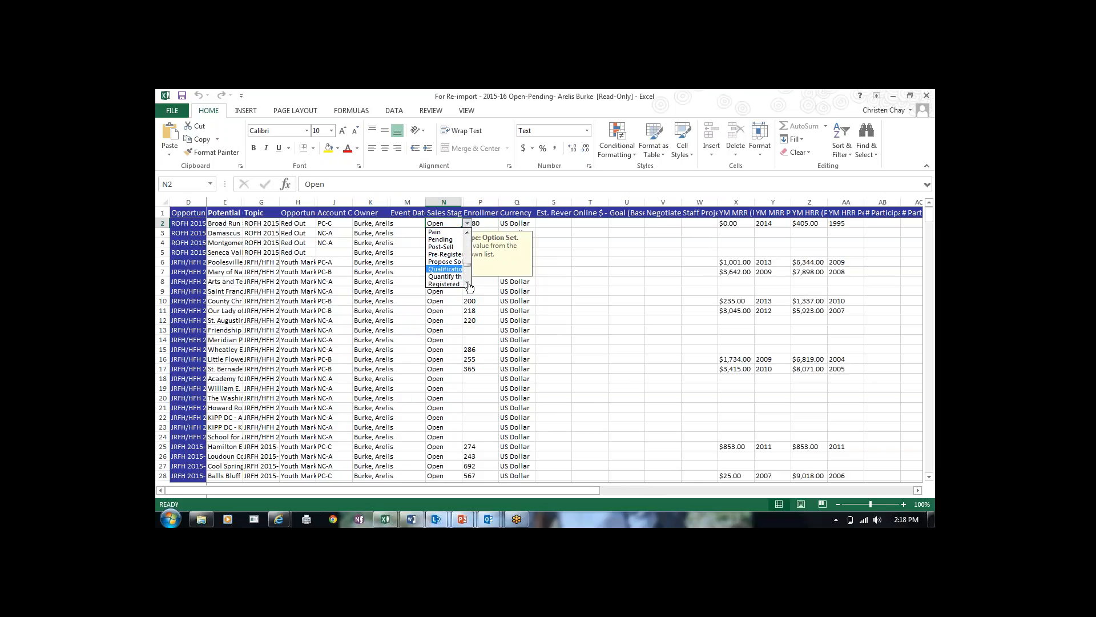
click(468, 284)
click(468, 283)
click(468, 284)
click(467, 284)
click(467, 283)
click(468, 284)
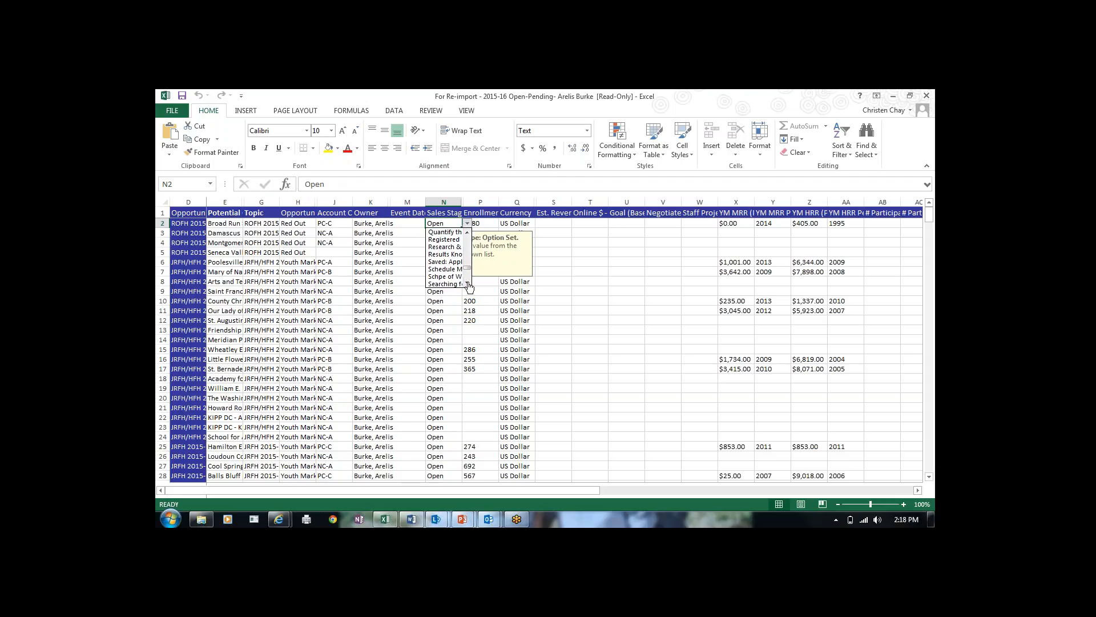
click(468, 284)
click(468, 283)
click(467, 284)
click(467, 284)
click(468, 284)
click(468, 284)
click(467, 284)
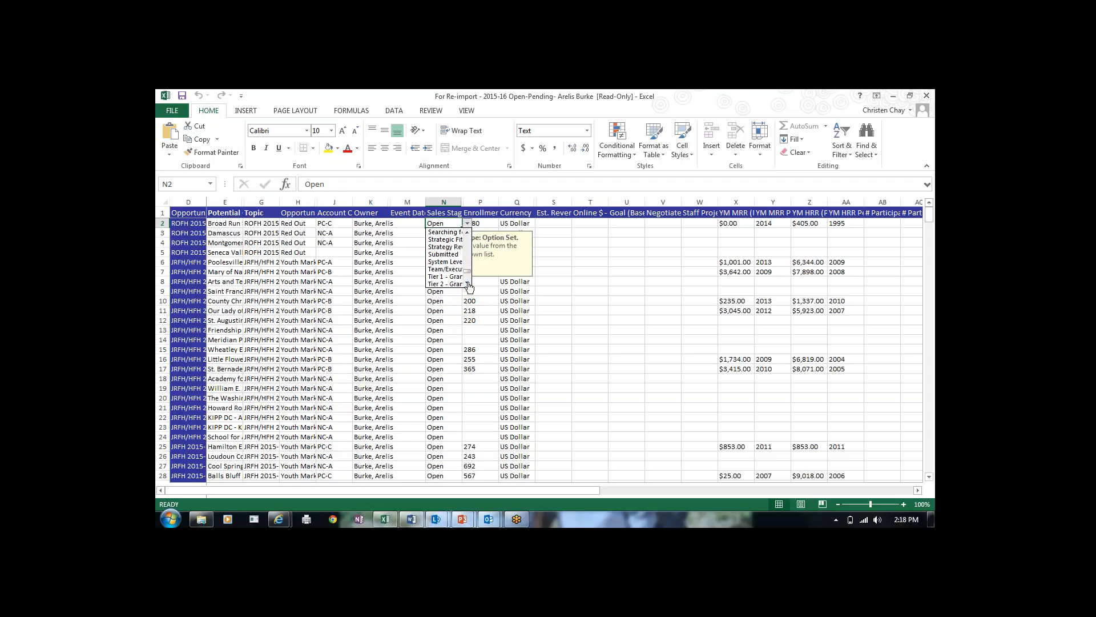
click(467, 284)
click(468, 283)
click(468, 284)
click(468, 233)
click(468, 232)
click(467, 232)
click(468, 232)
click(467, 233)
click(467, 233)
click(468, 232)
click(467, 232)
click(467, 233)
click(468, 232)
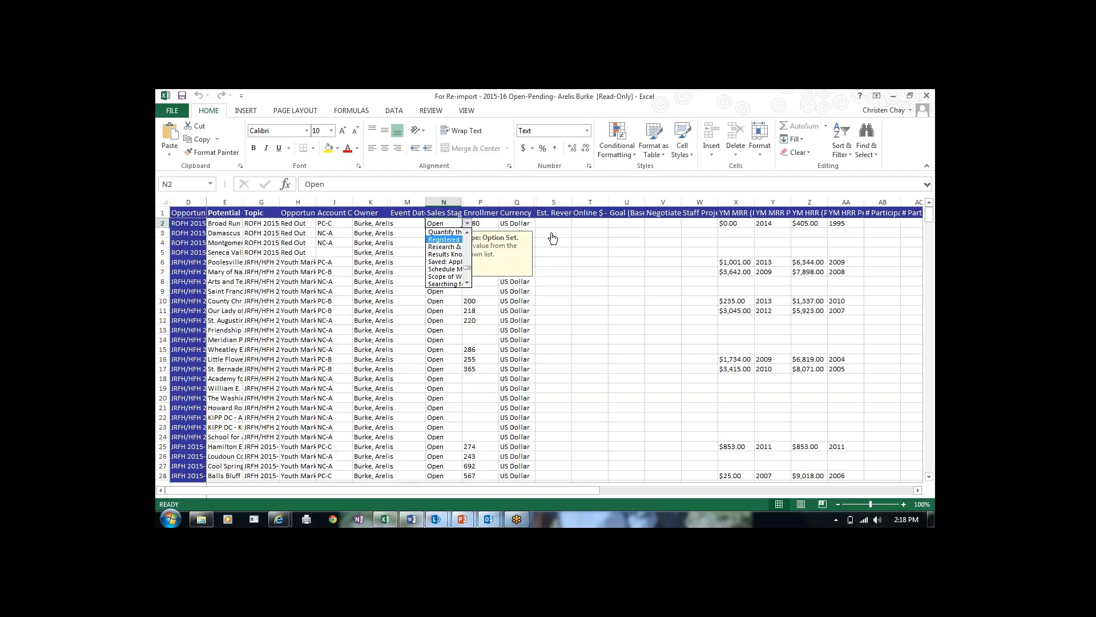
key(Escape)
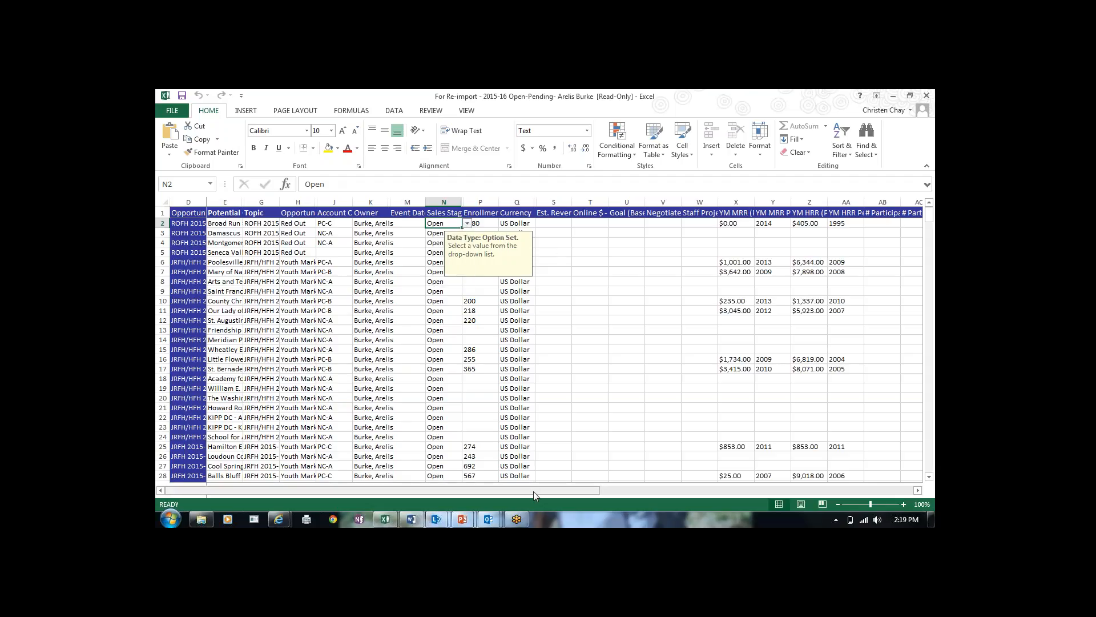
Check the input rule for cell AO2 and the allowed Lead Quality options for cell AP2, leaving both cells empty
drag(533, 491, 851, 487)
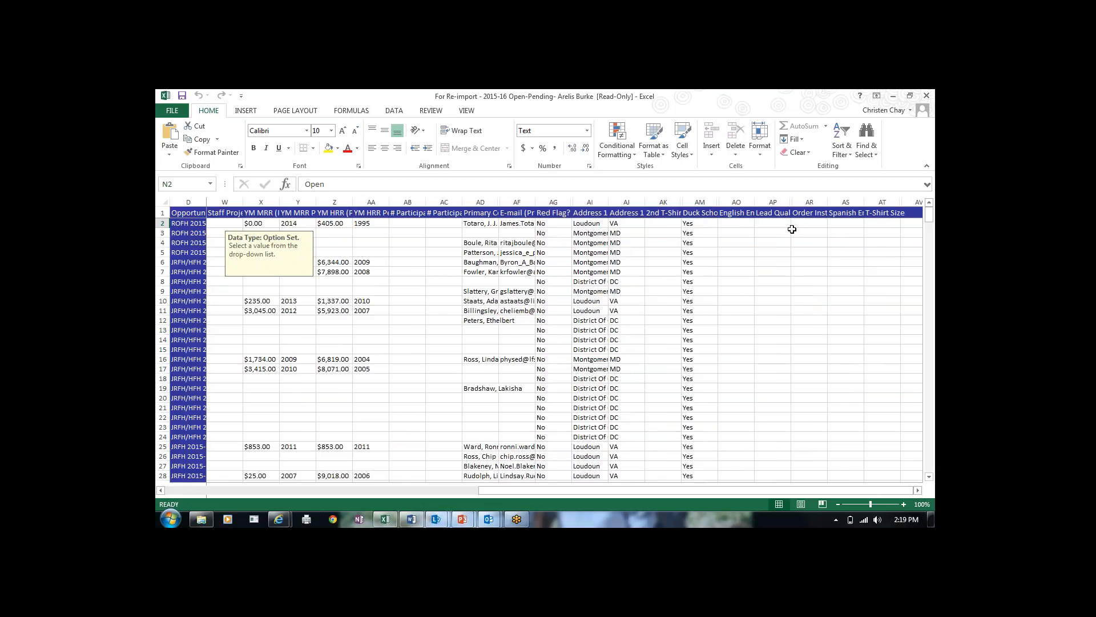
click(730, 224)
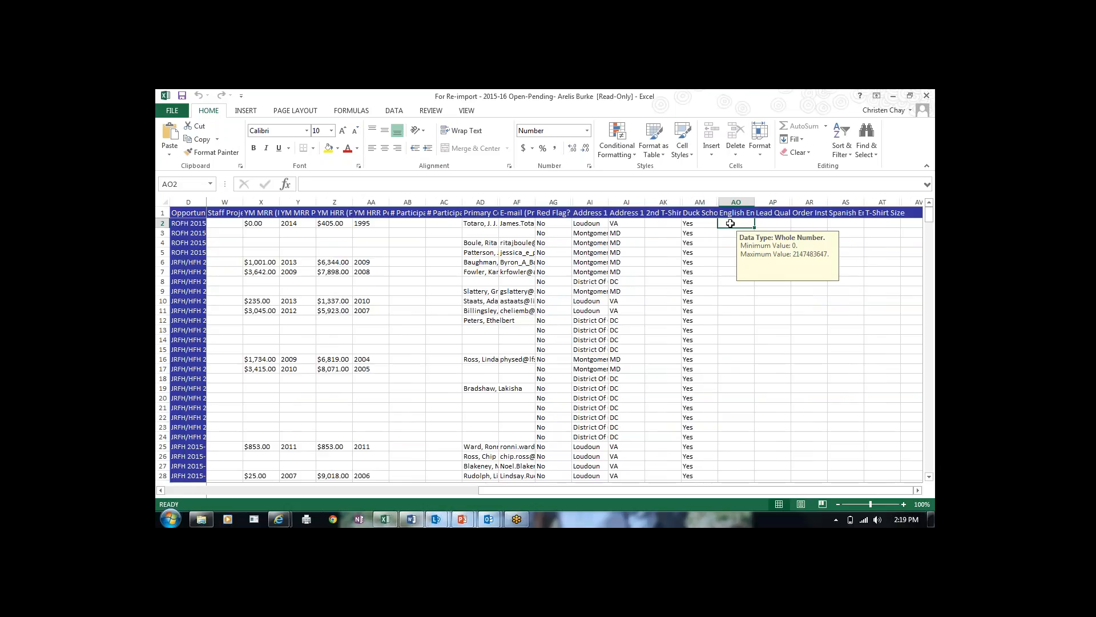
click(781, 221)
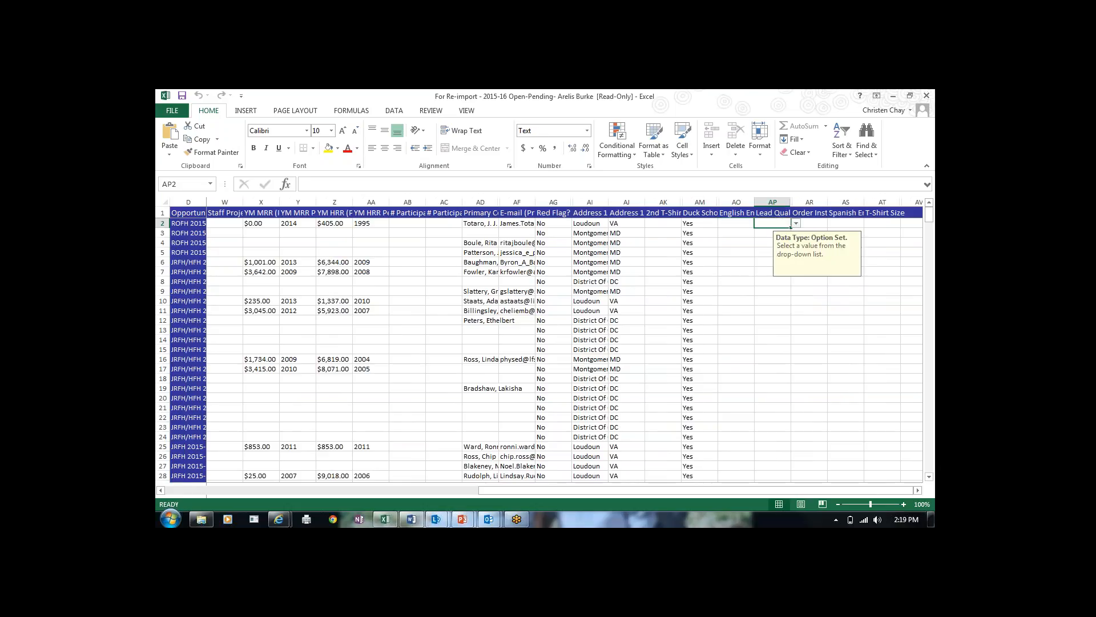
click(797, 224)
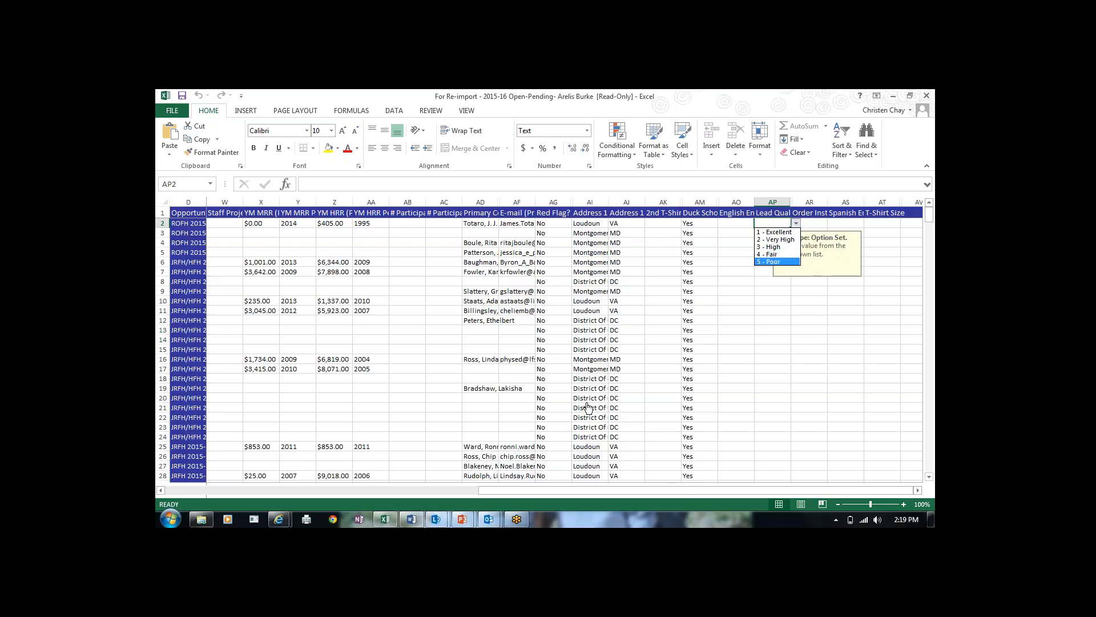
key(Escape)
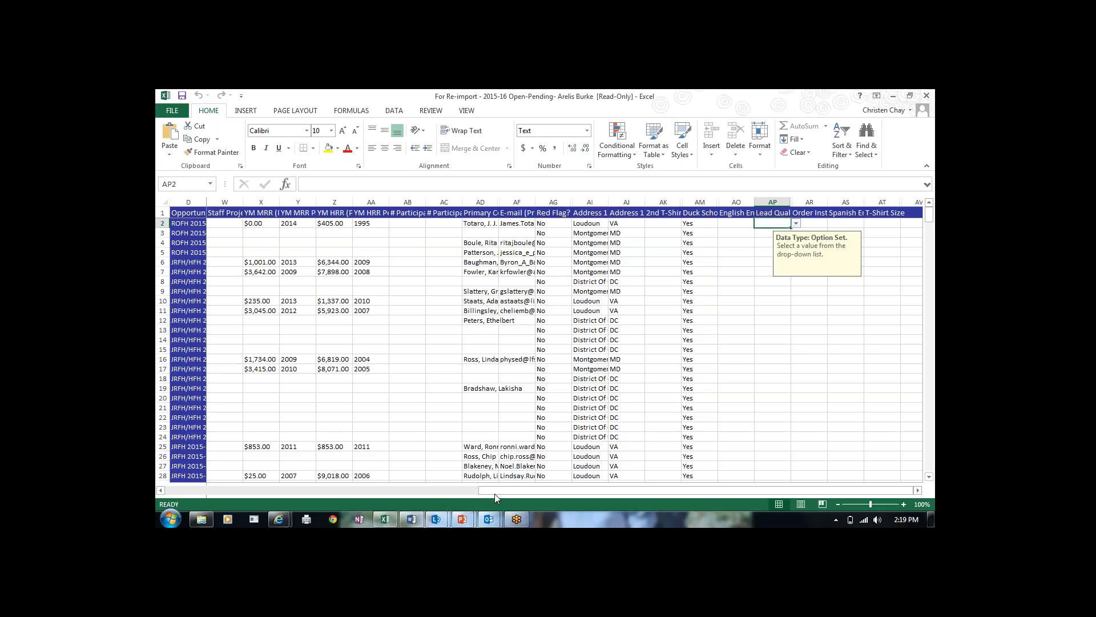
drag(495, 492, 165, 488)
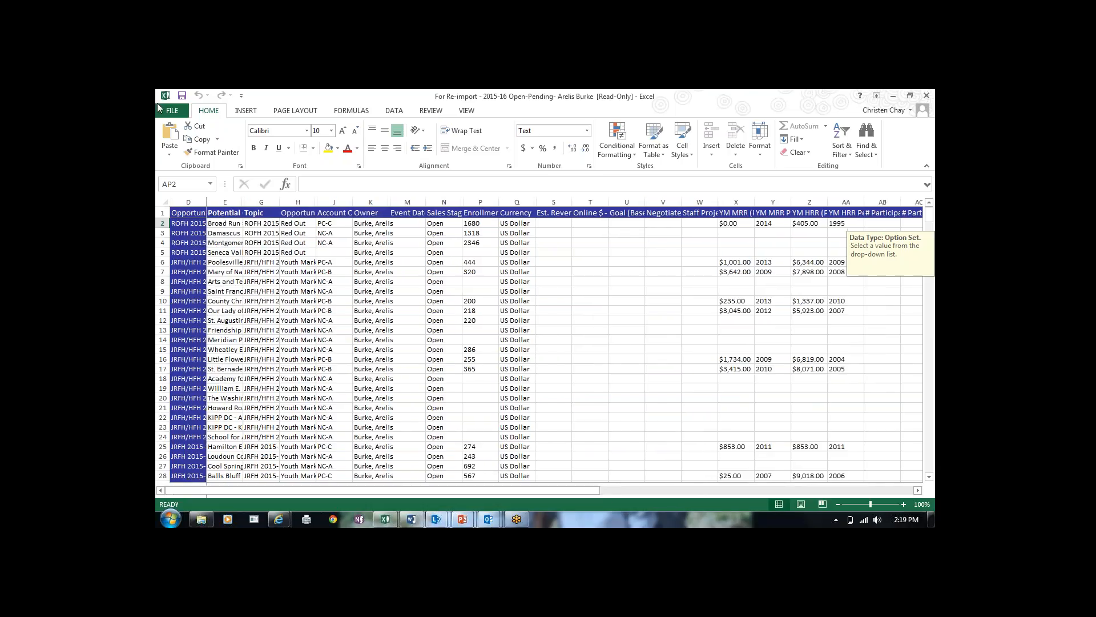
Save the workbook to the Desktop as "test", keeping the XML Spreadsheet 2003 format
click(172, 112)
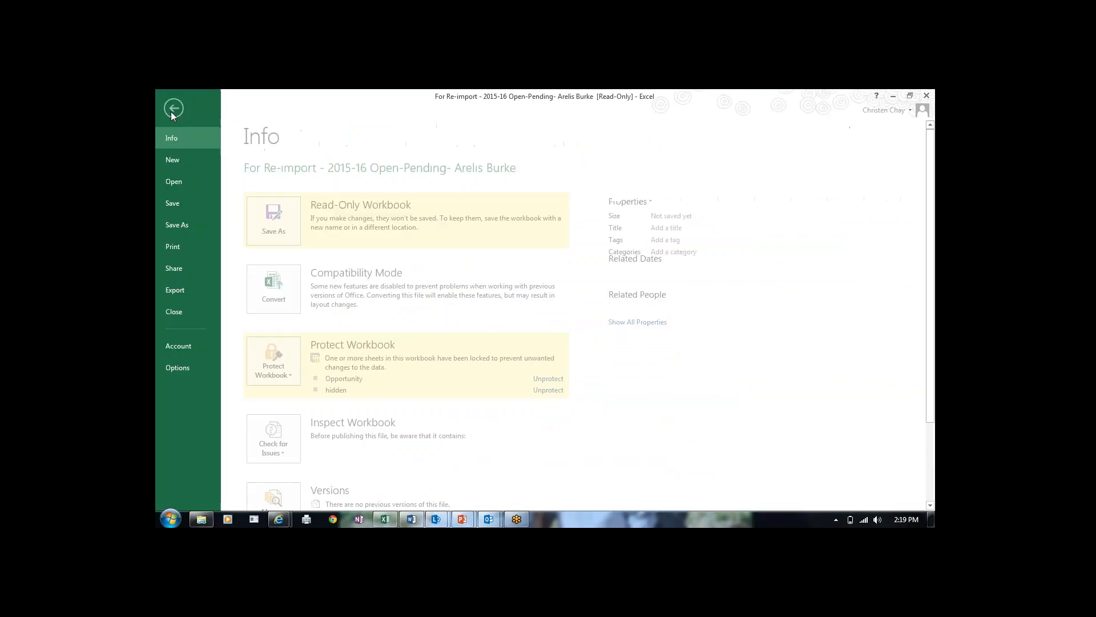
click(179, 225)
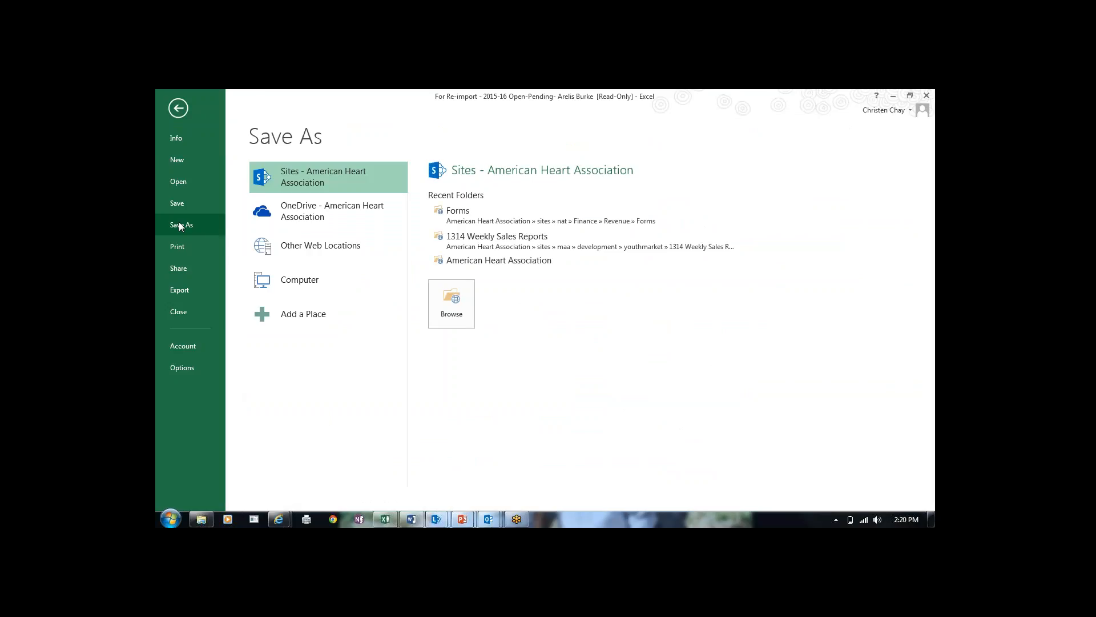
click(292, 280)
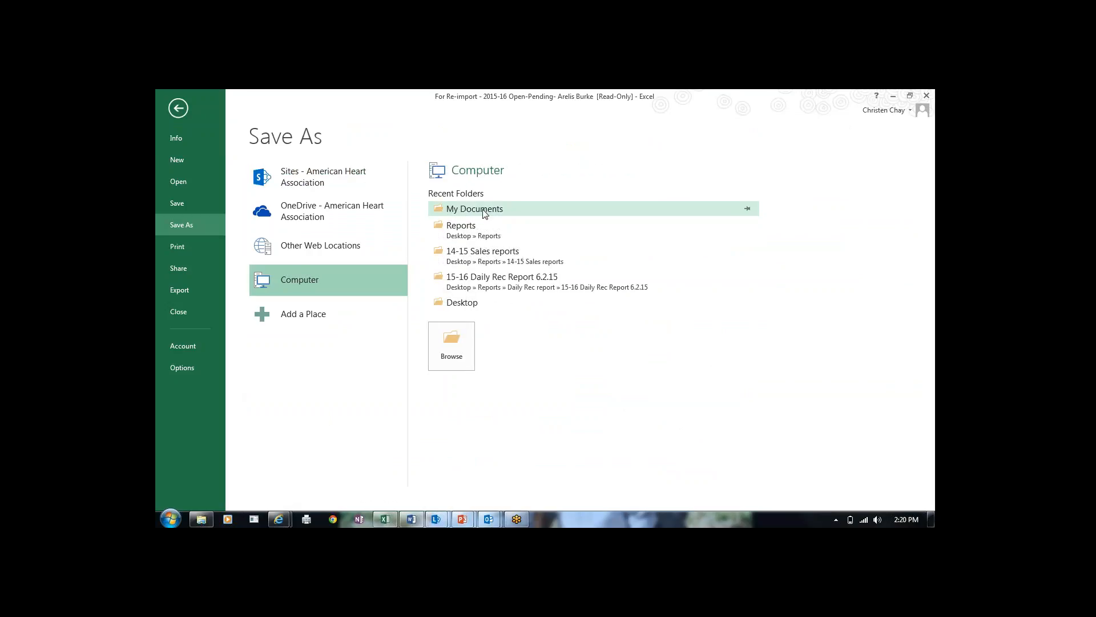
click(461, 302)
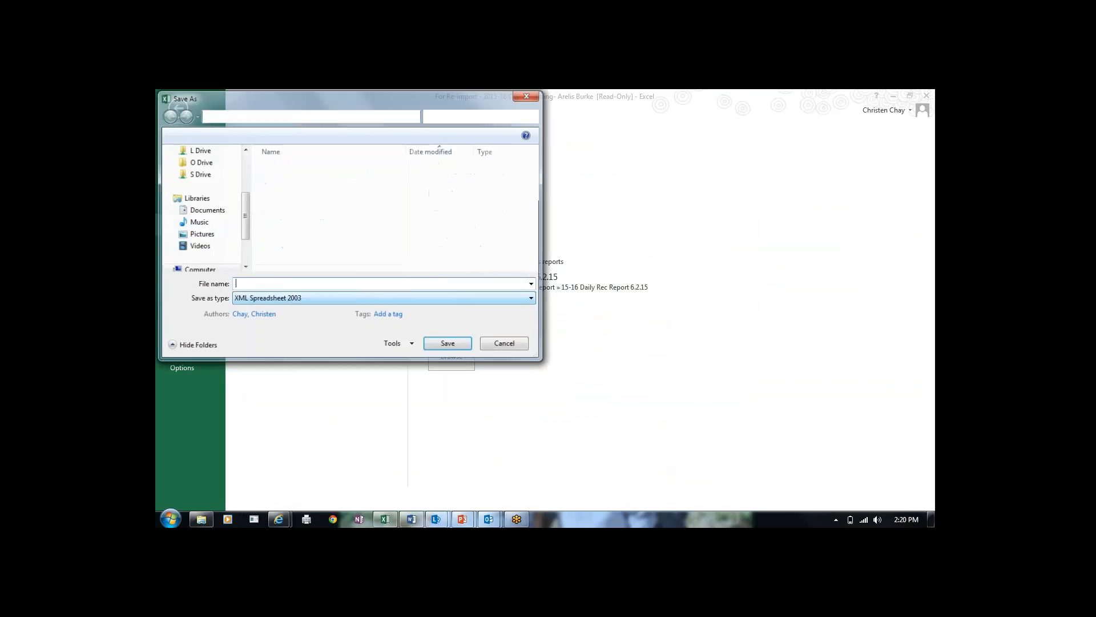
text(test)
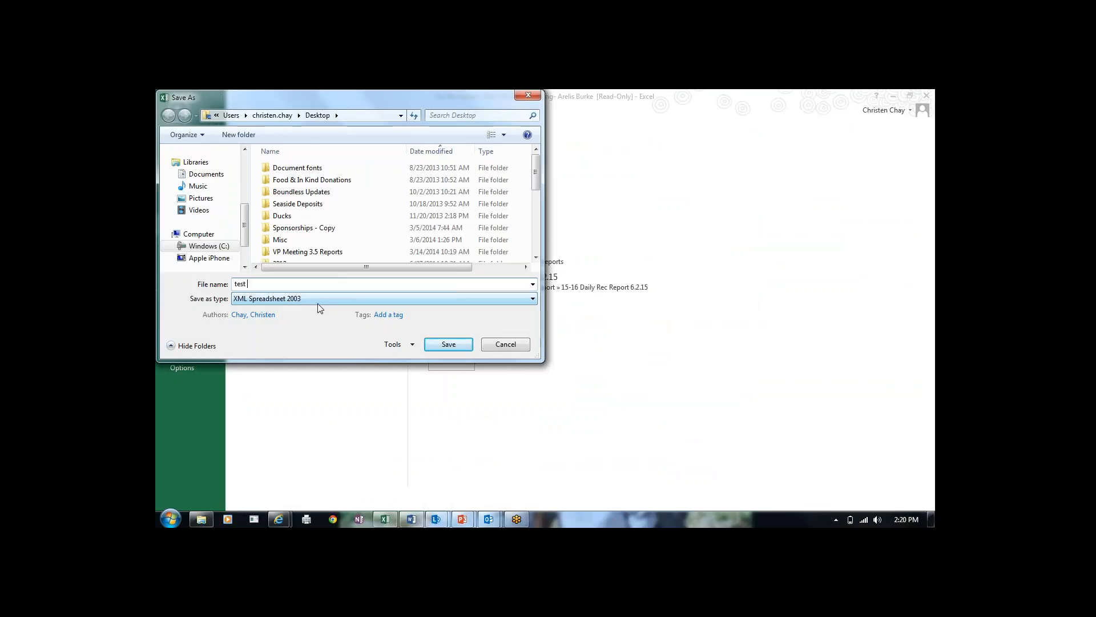
click(447, 347)
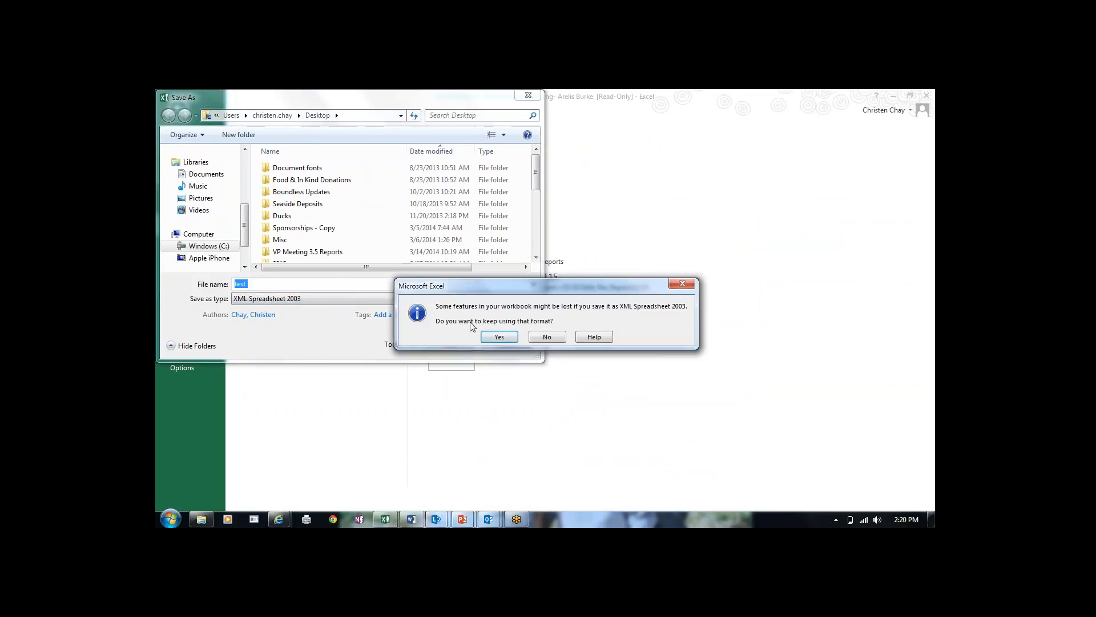
click(509, 330)
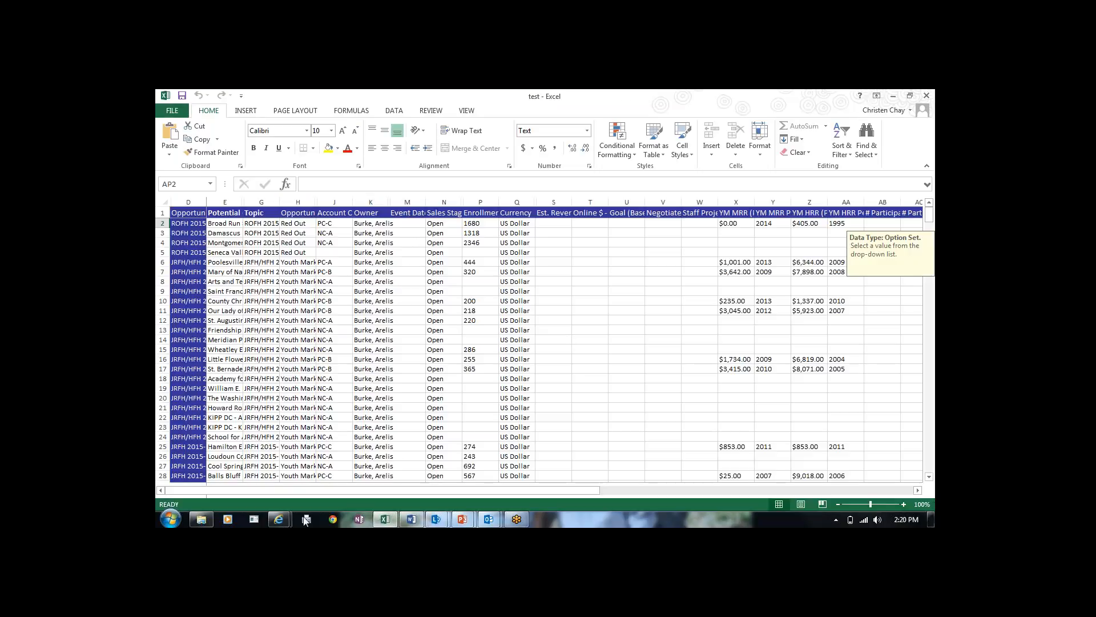
Switch to the Opportunities list in Dynamics CRM and choose the "test" XML file from the Desktop as the data file to import
mouse_move(279, 522)
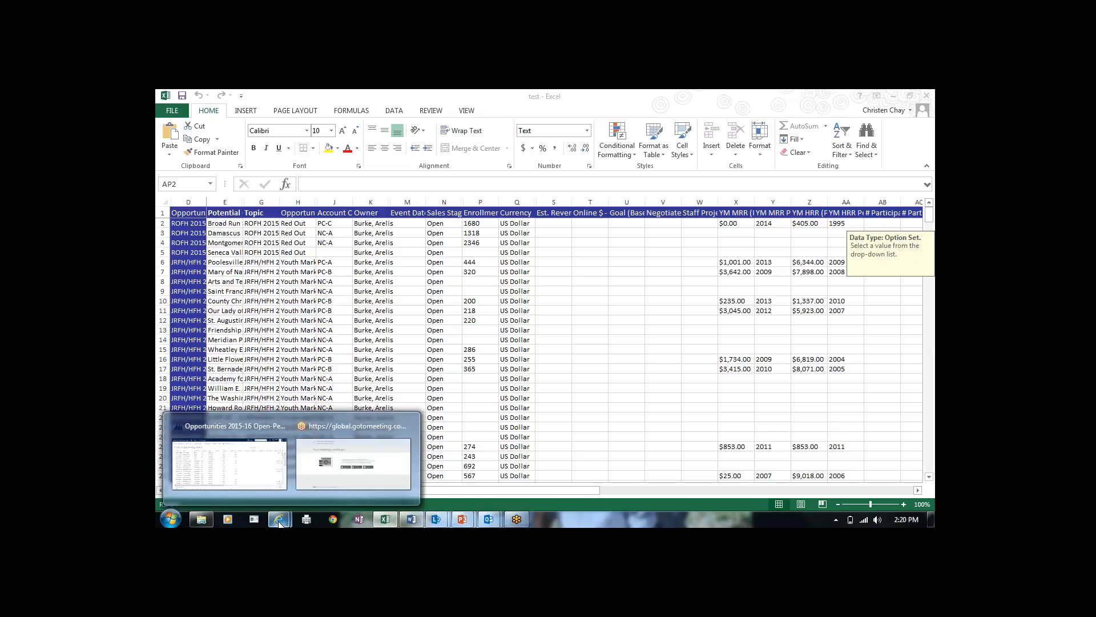
click(261, 472)
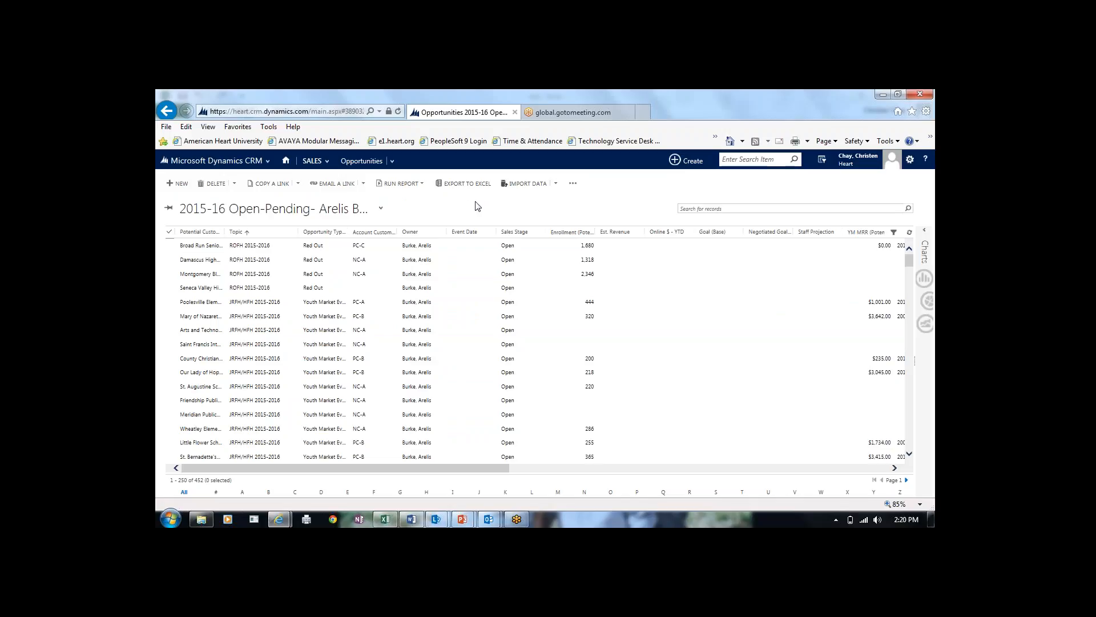
click(542, 185)
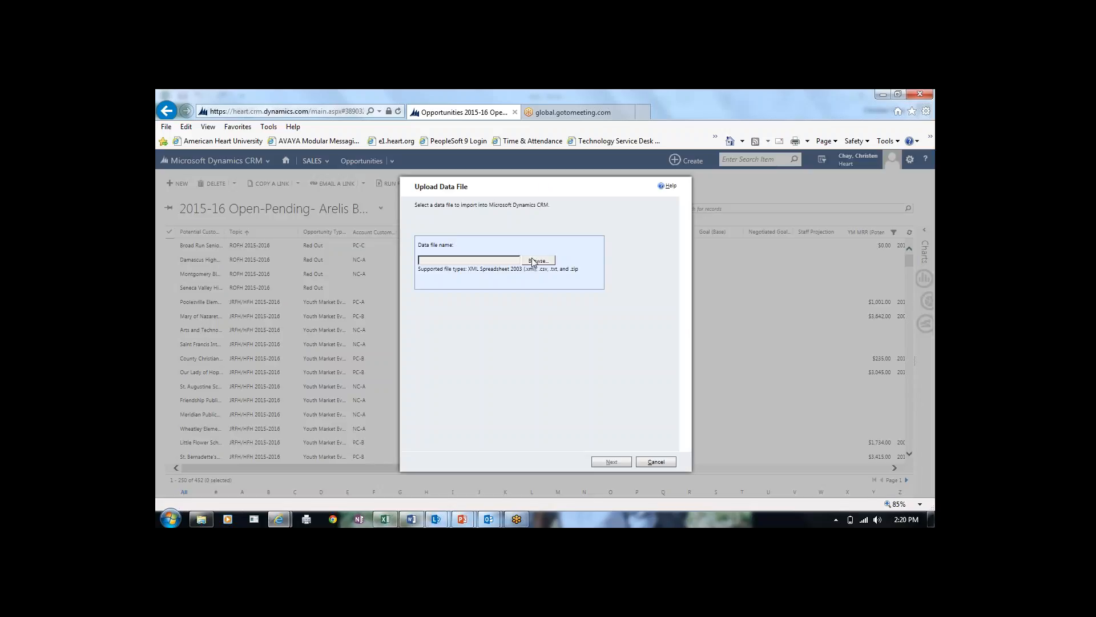
click(540, 261)
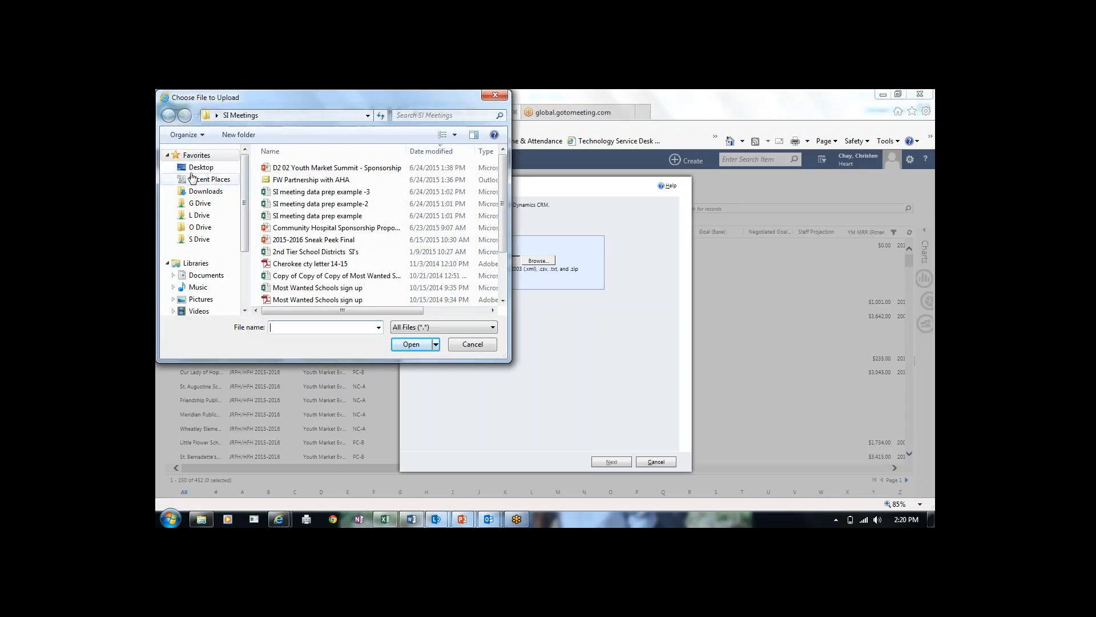
click(197, 167)
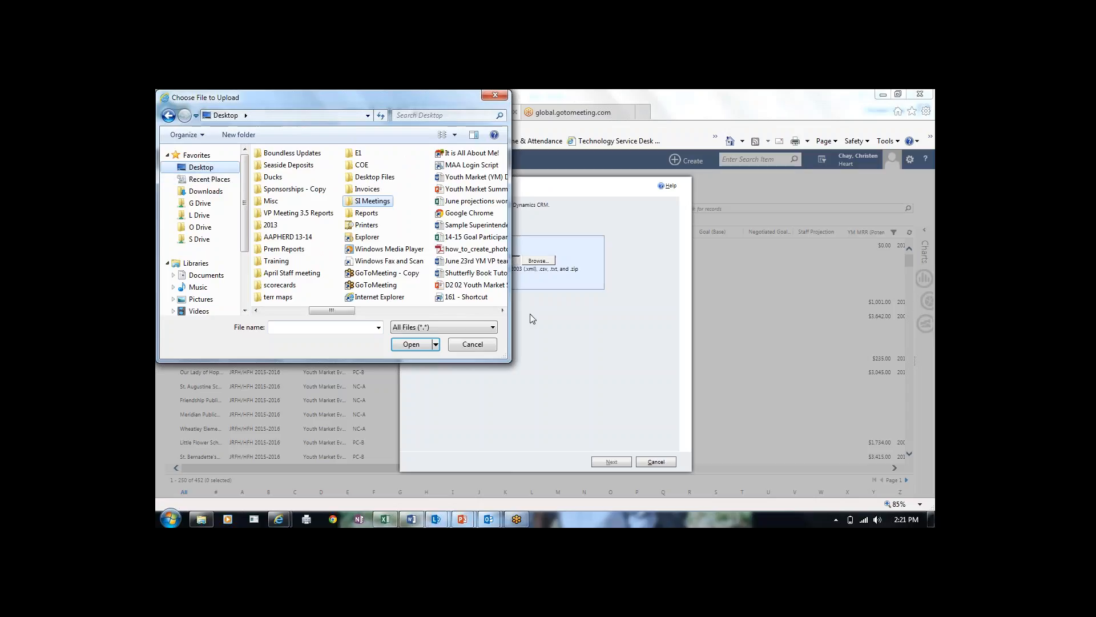
click(502, 312)
click(503, 311)
click(502, 310)
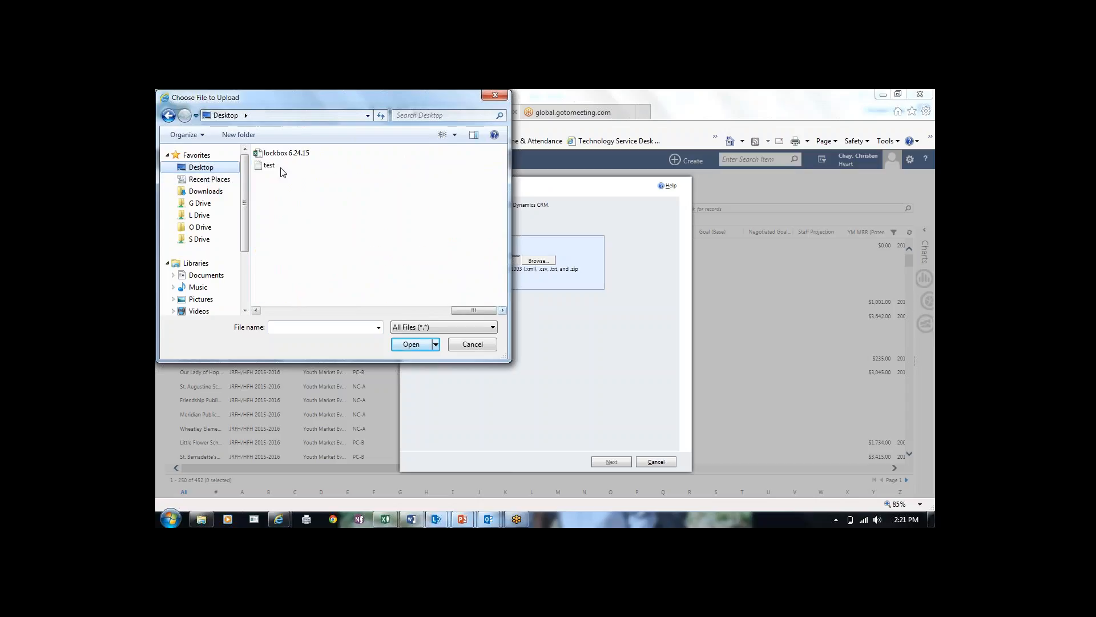
double_click(270, 166)
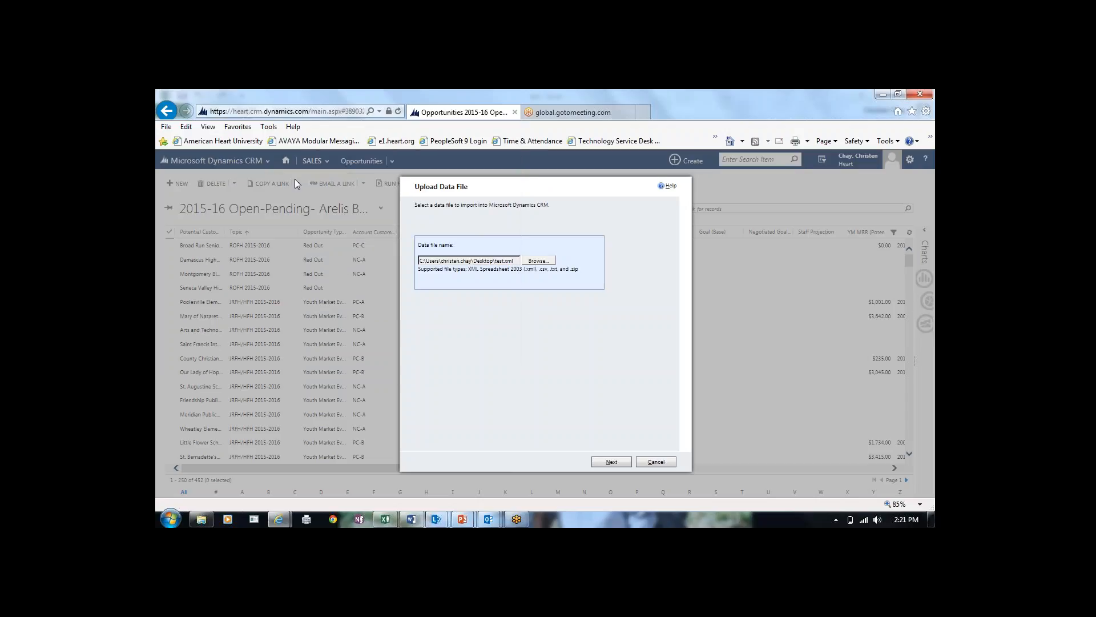
Submit the data file for import with duplicates not allowed and the default record owner kept, and finish the import wizard
click(611, 463)
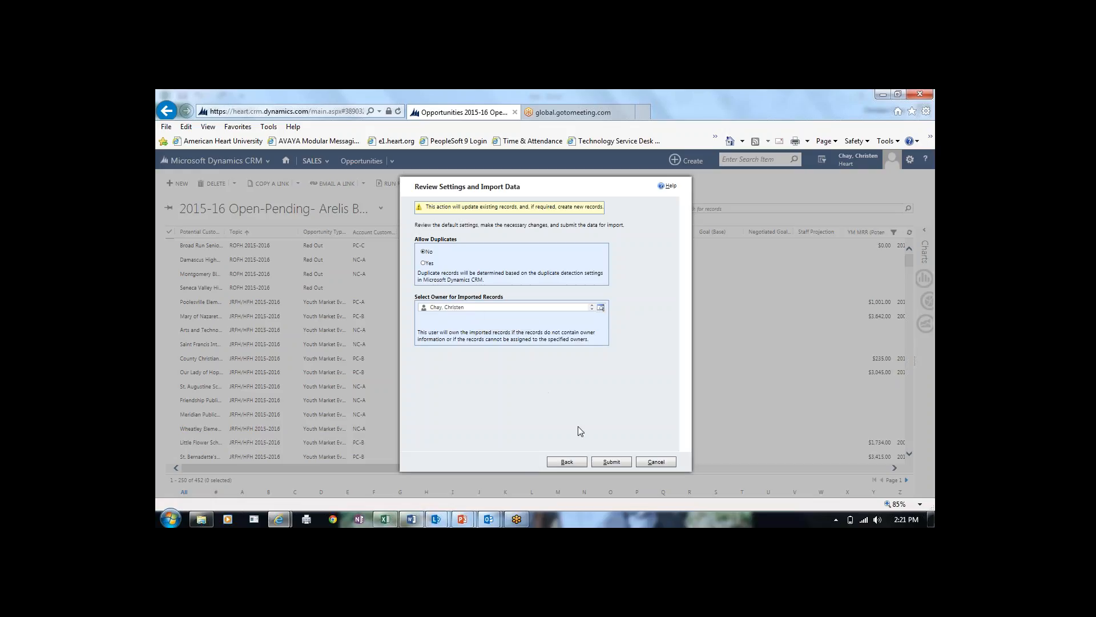
click(609, 463)
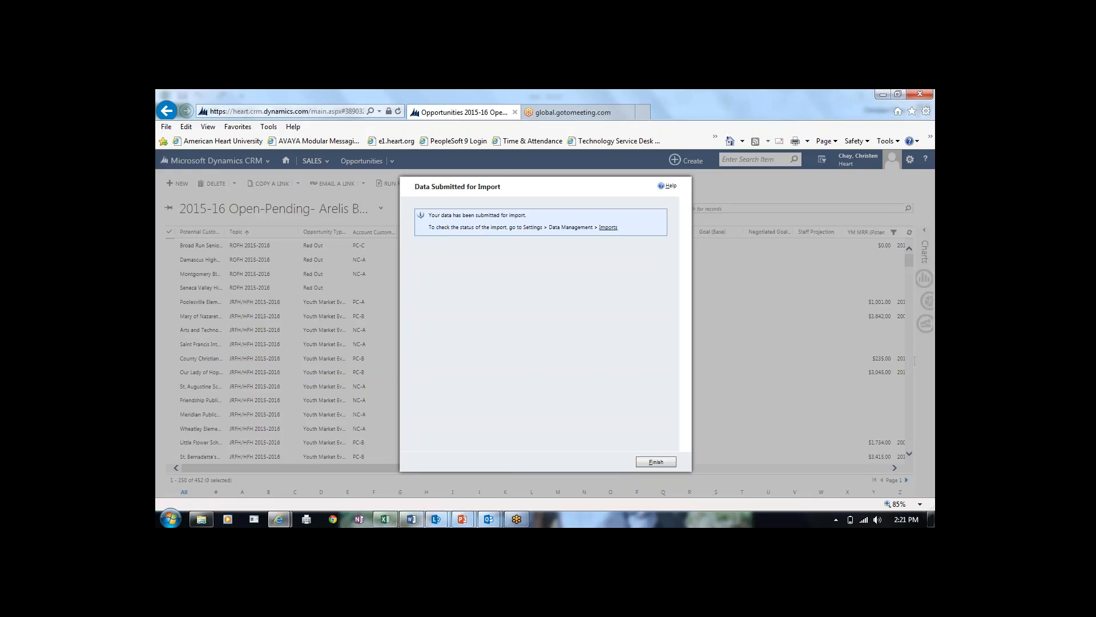
click(656, 462)
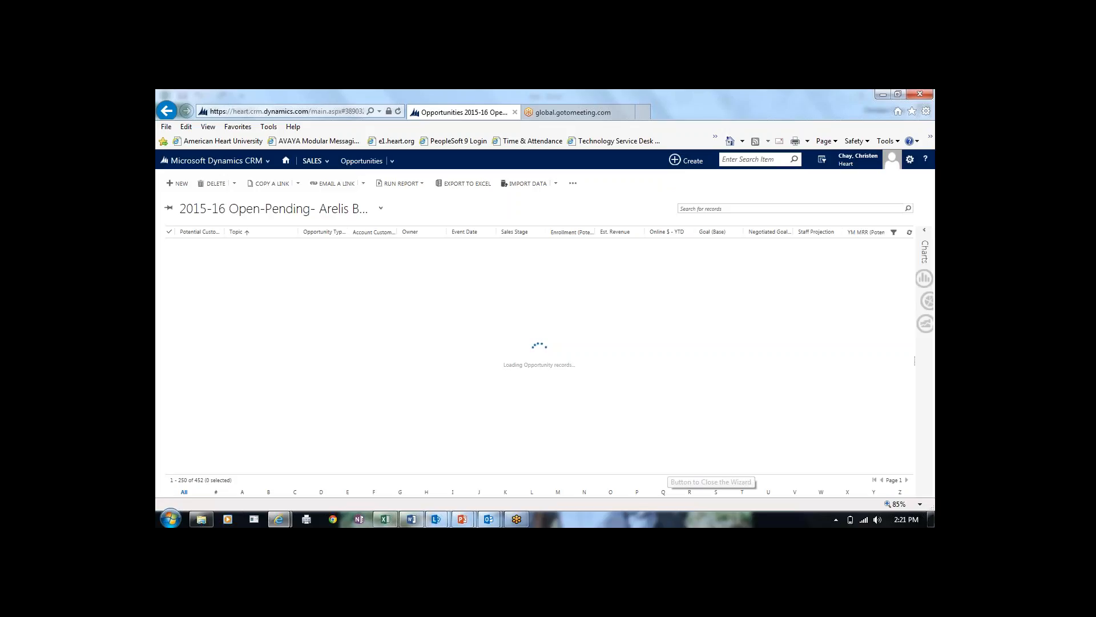